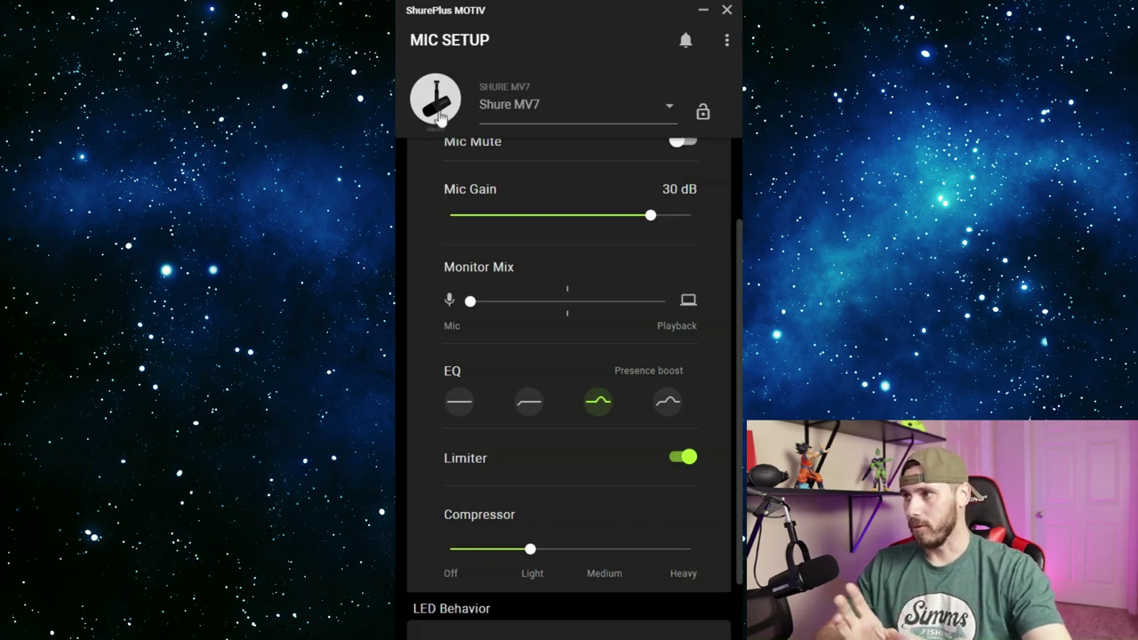
scroll(551, 213, "up", 3)
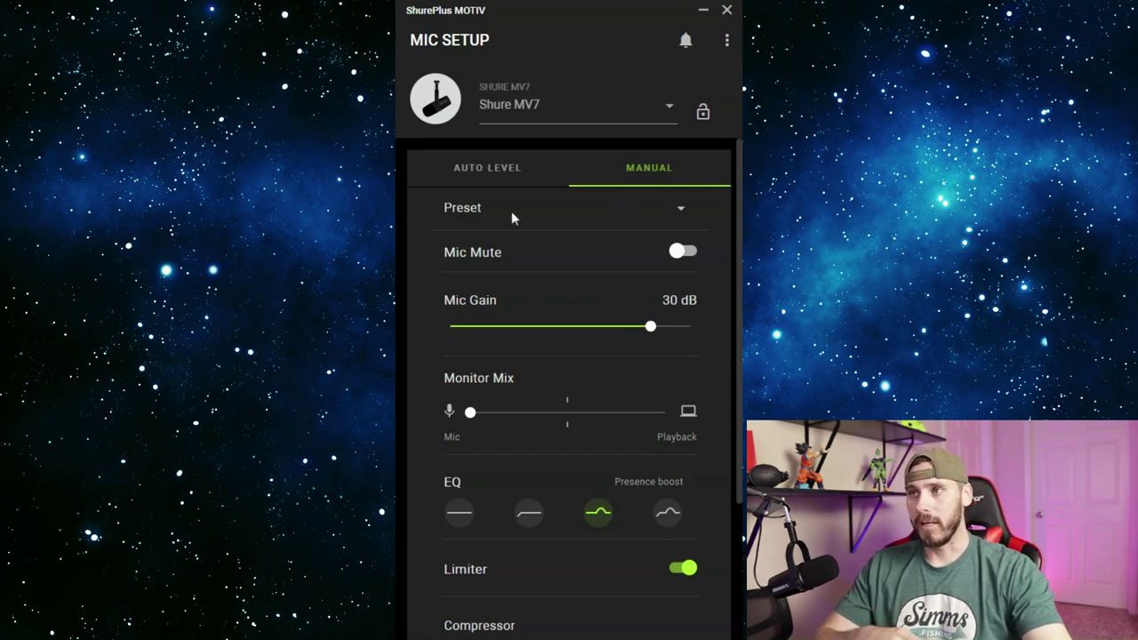
left_click(681, 210)
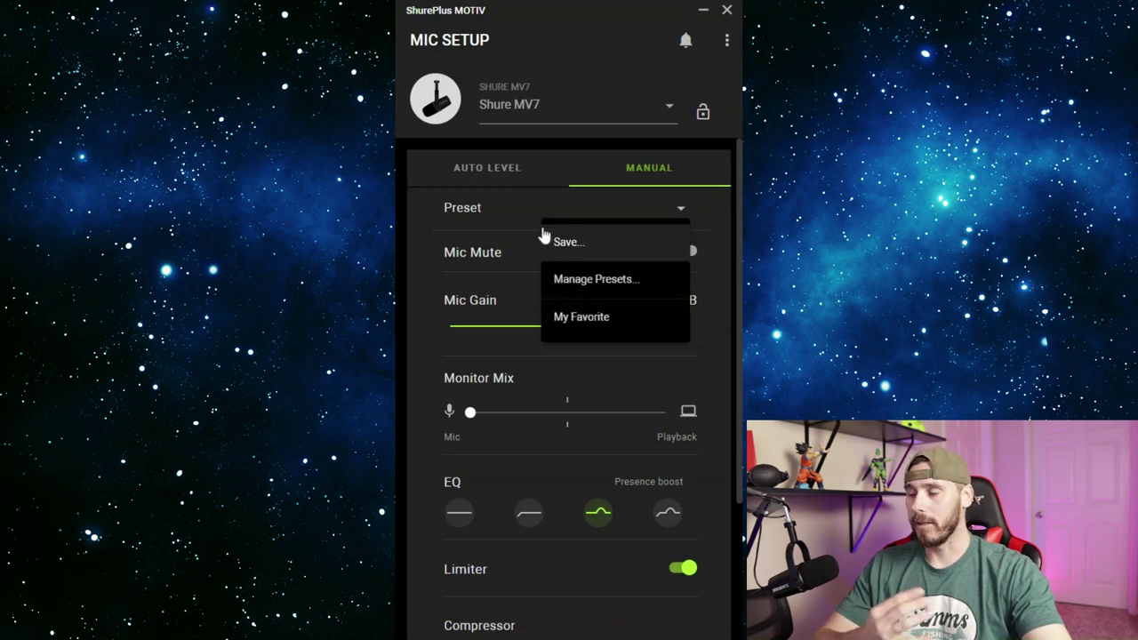
left_click(419, 204)
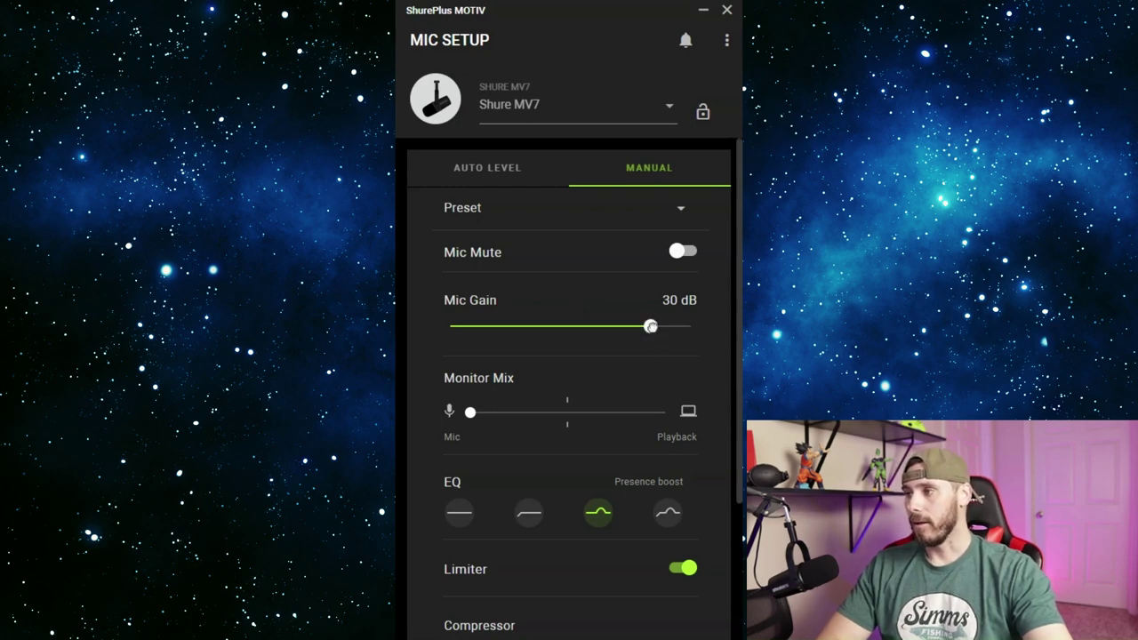
left_click_drag(651, 327, 723, 340)
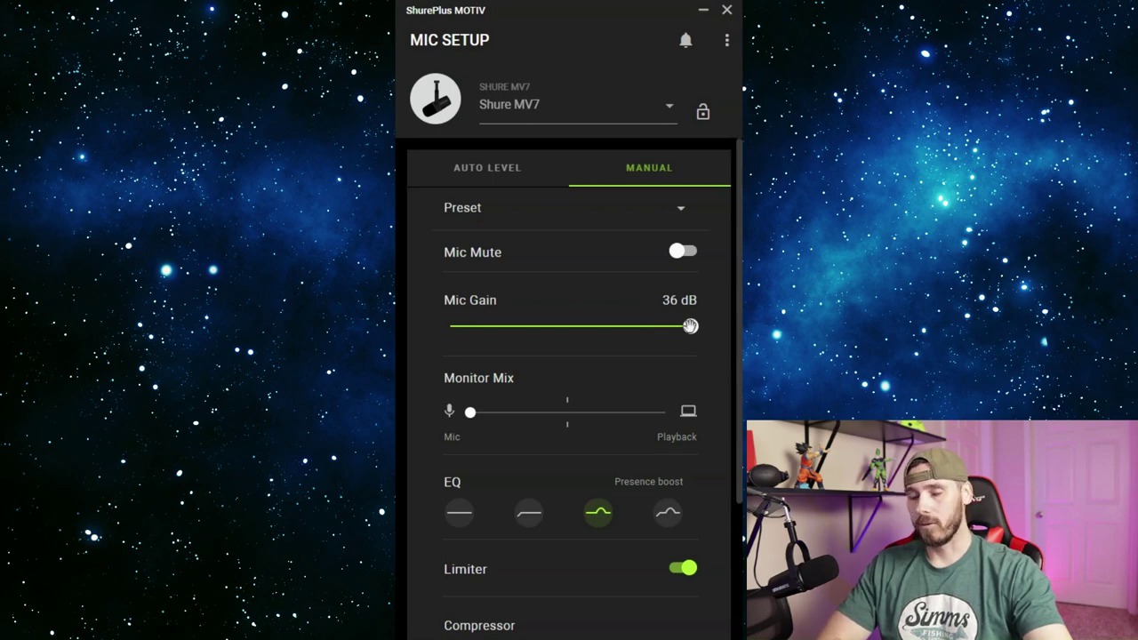
left_click_drag(691, 327, 650, 327)
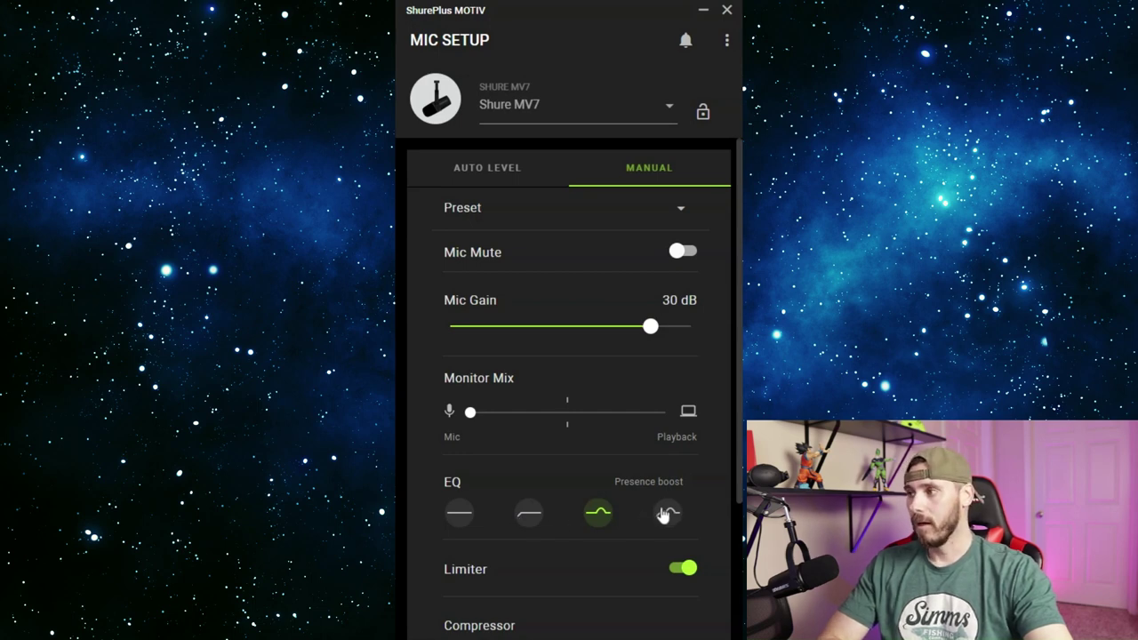
left_click(459, 516)
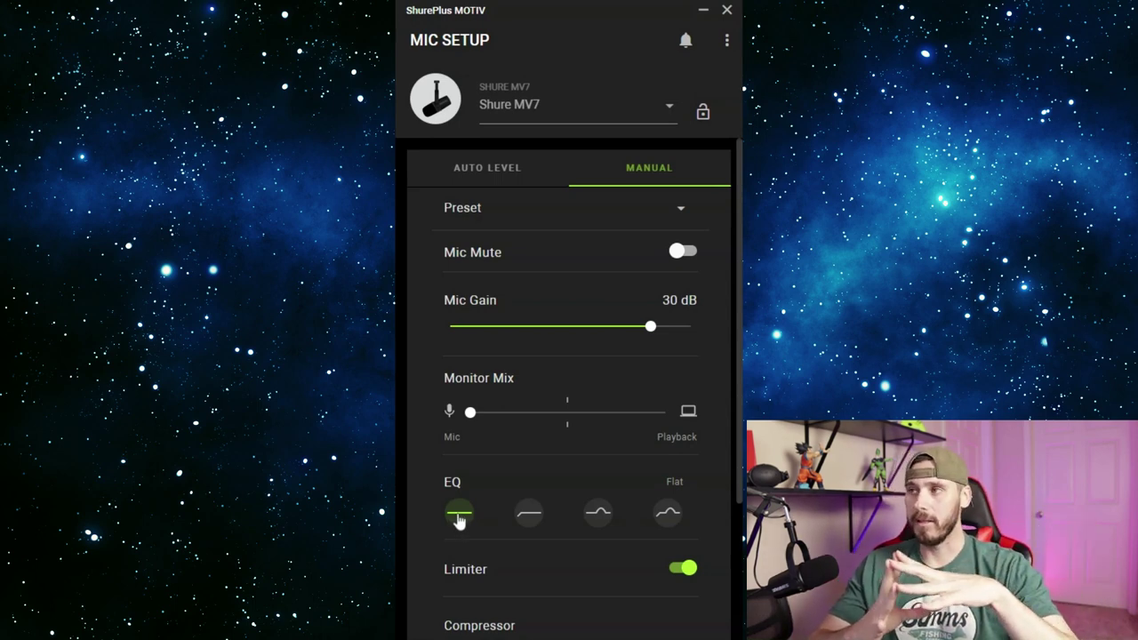
left_click(530, 515)
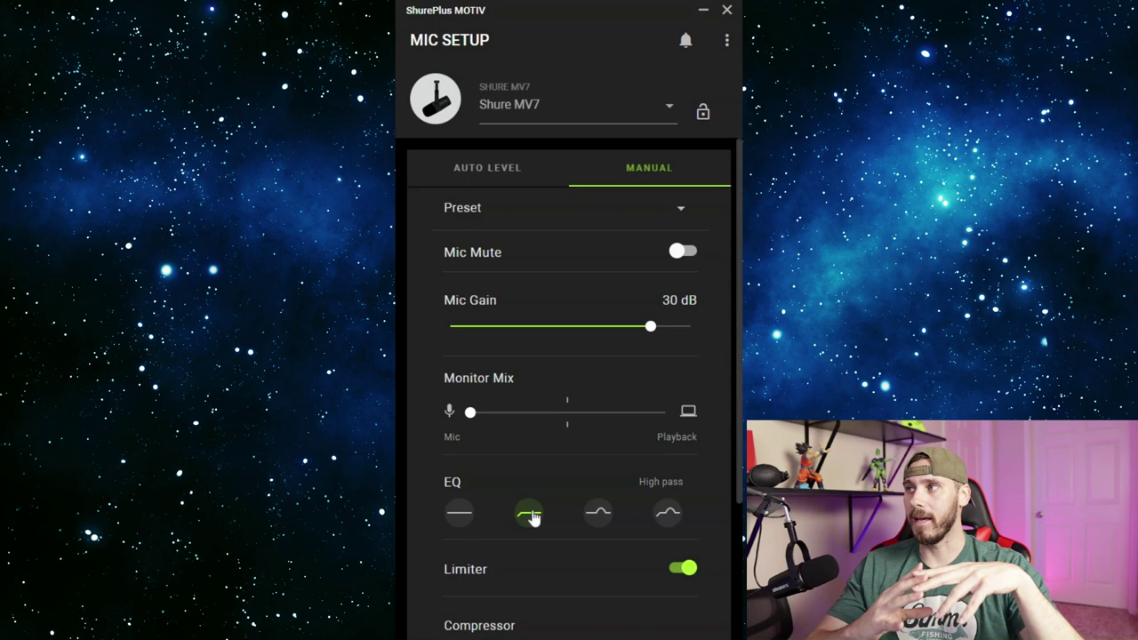
left_click(598, 514)
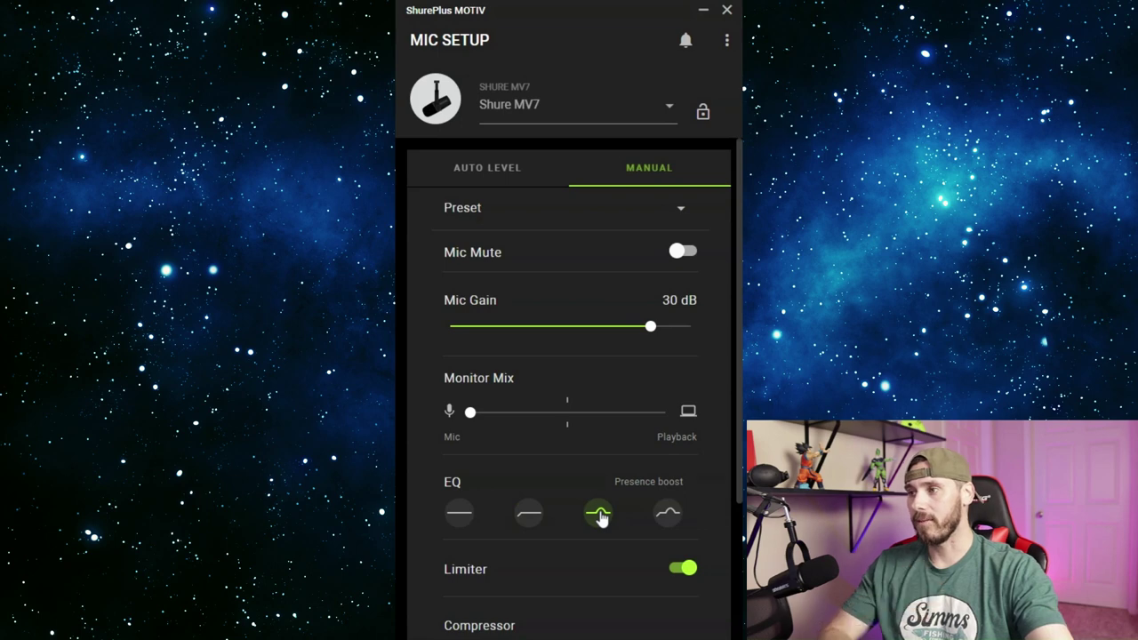
left_click(667, 514)
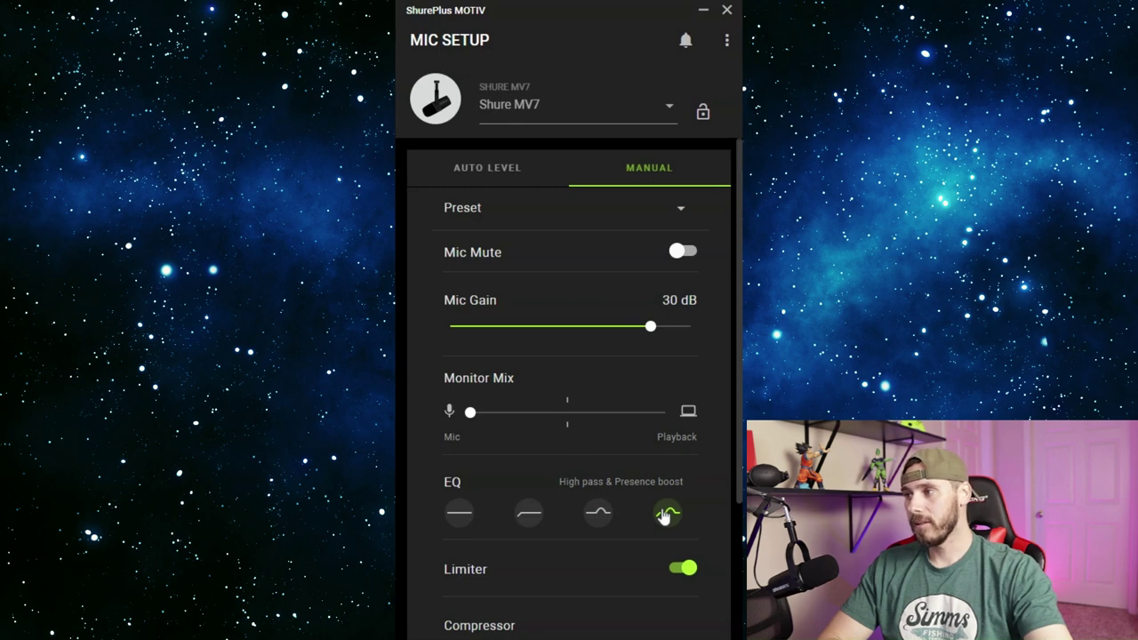
left_click(597, 514)
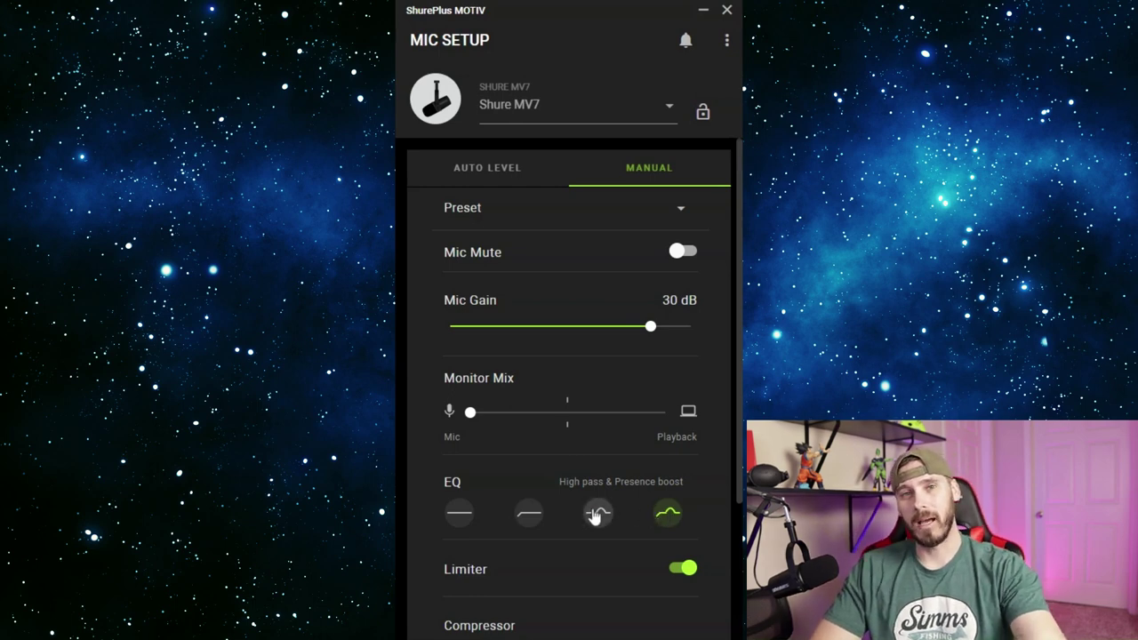
scroll(568, 490, "down", 1)
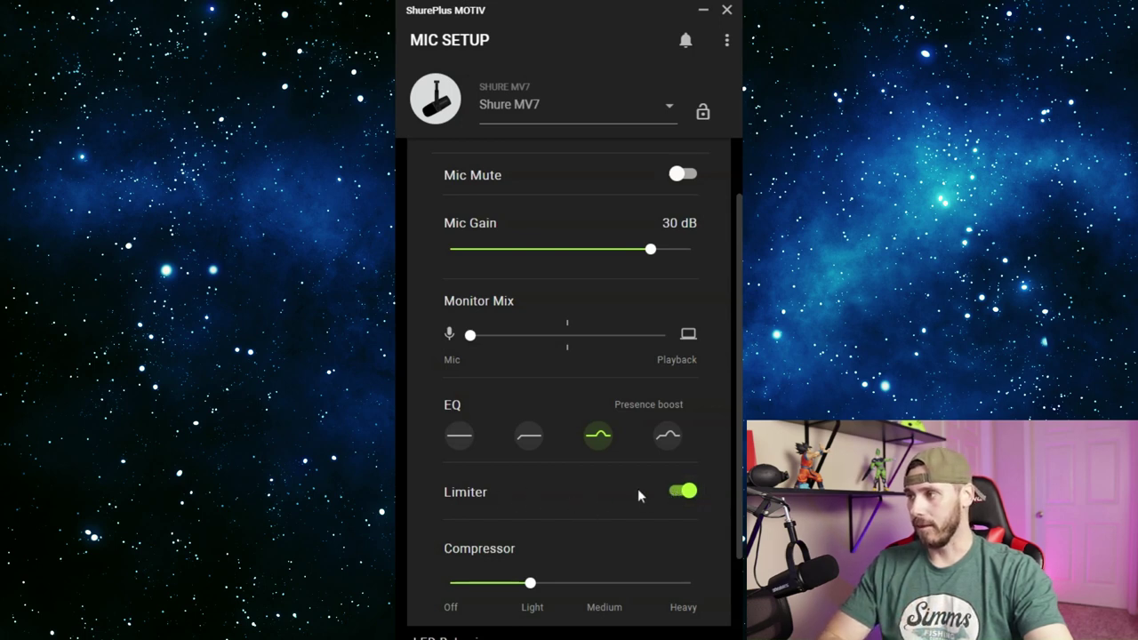
scroll(586, 499, "down", 1)
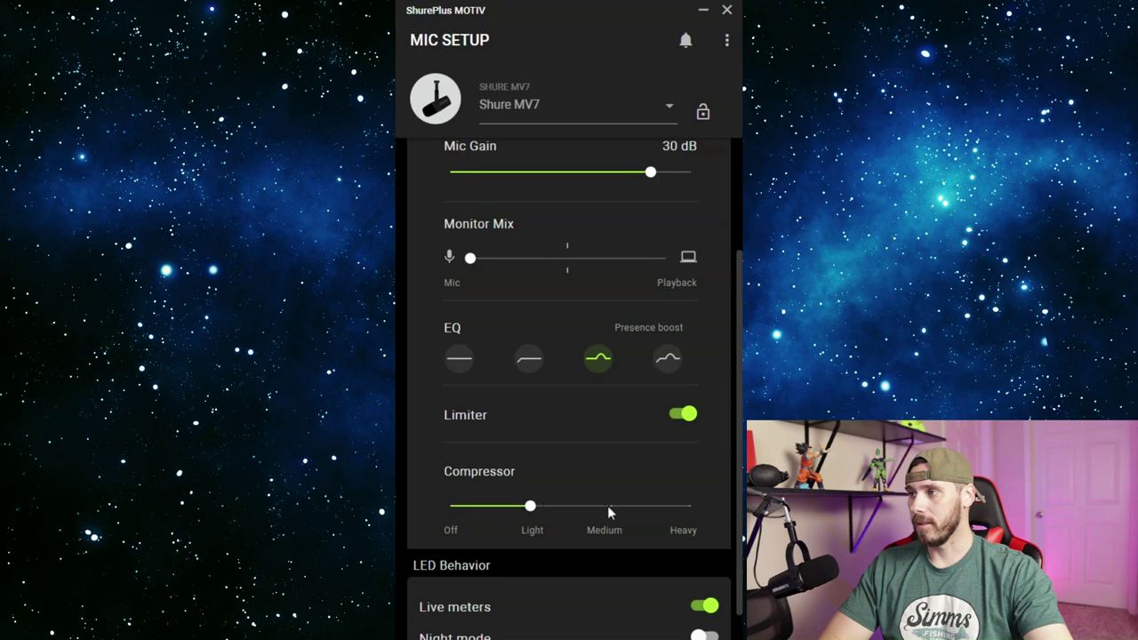
left_click(451, 506)
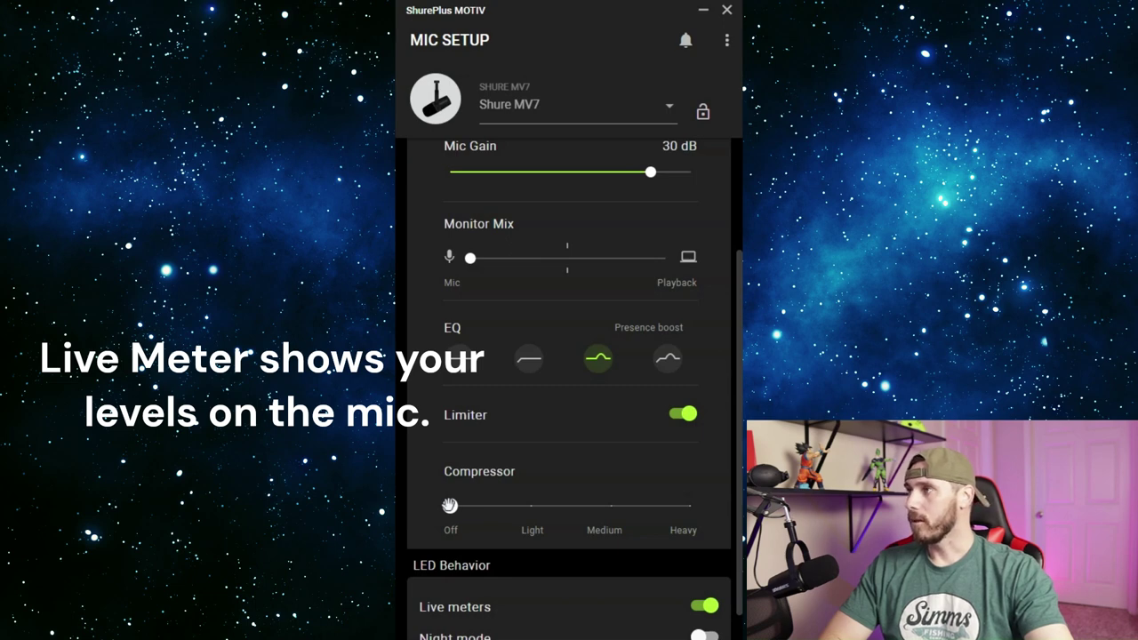
left_click(528, 505)
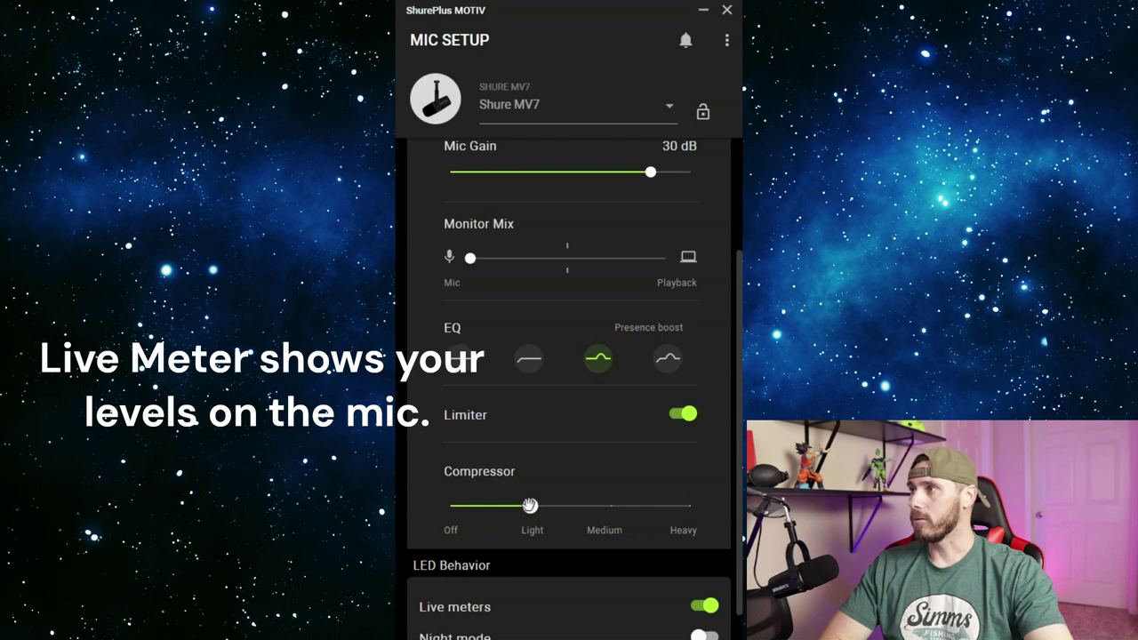
left_click(610, 508)
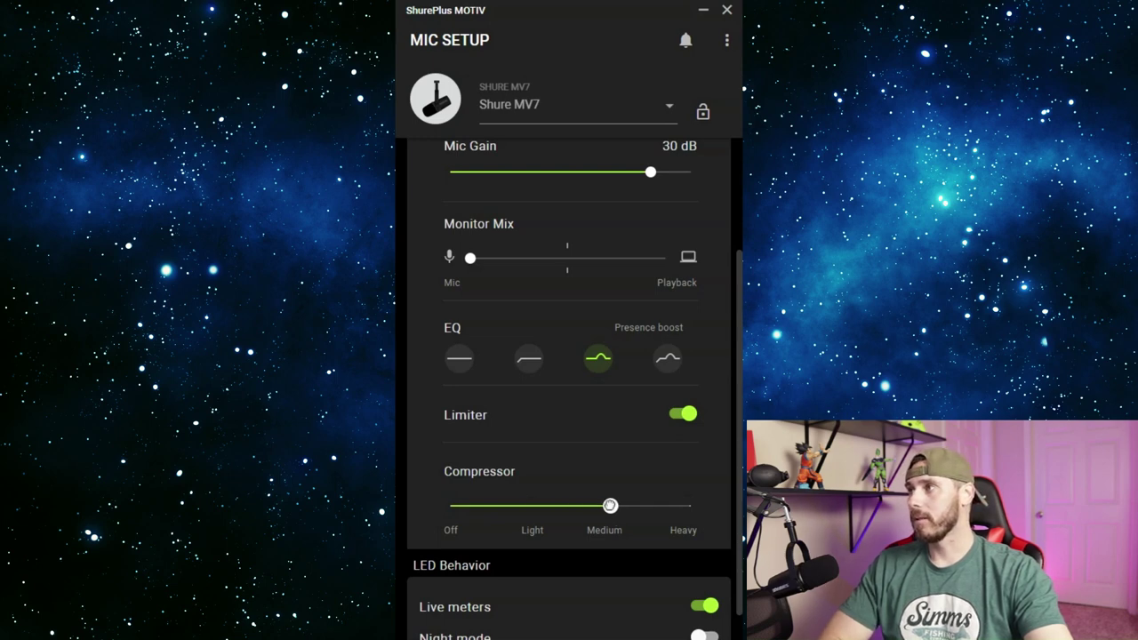
left_click(690, 506)
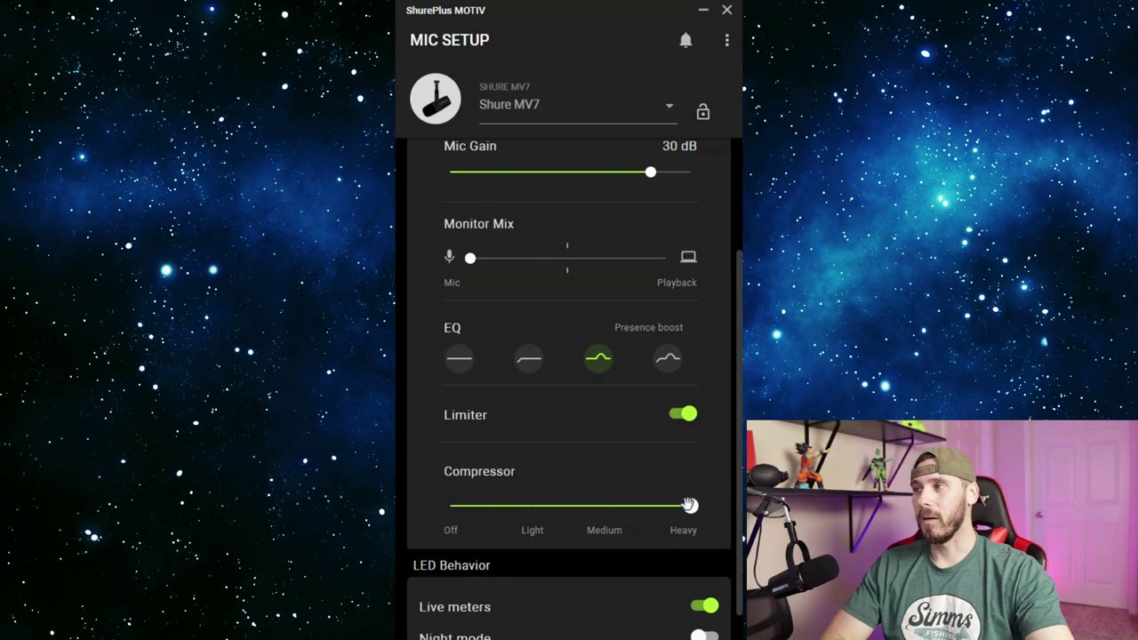
left_click(530, 507)
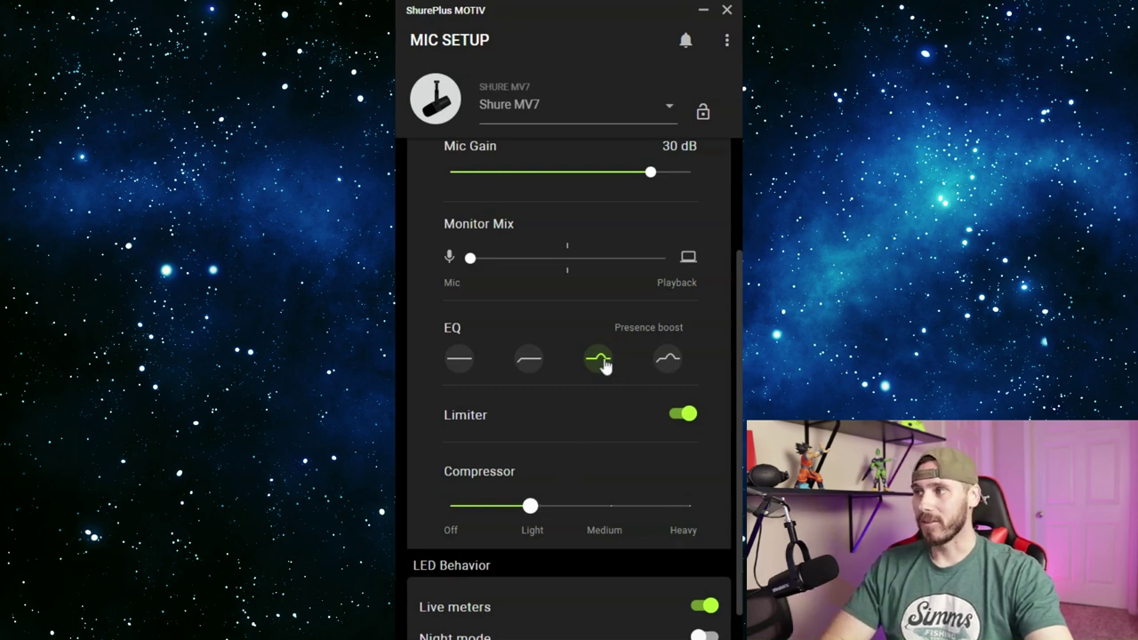
scroll(544, 500, "down", 1)
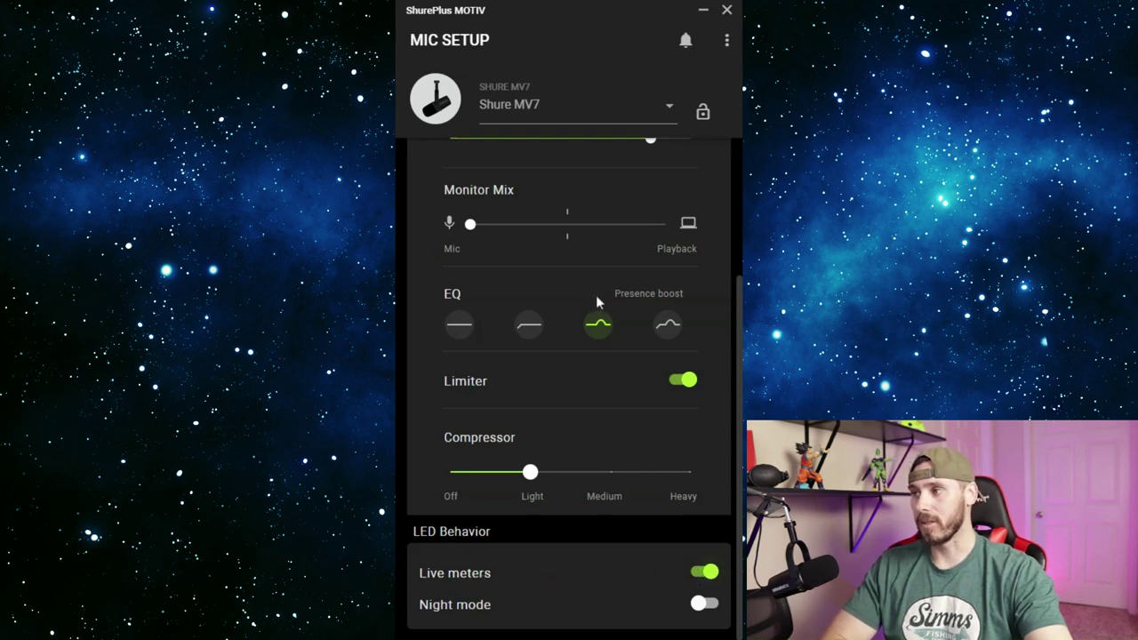
scroll(593, 296, "up", 4)
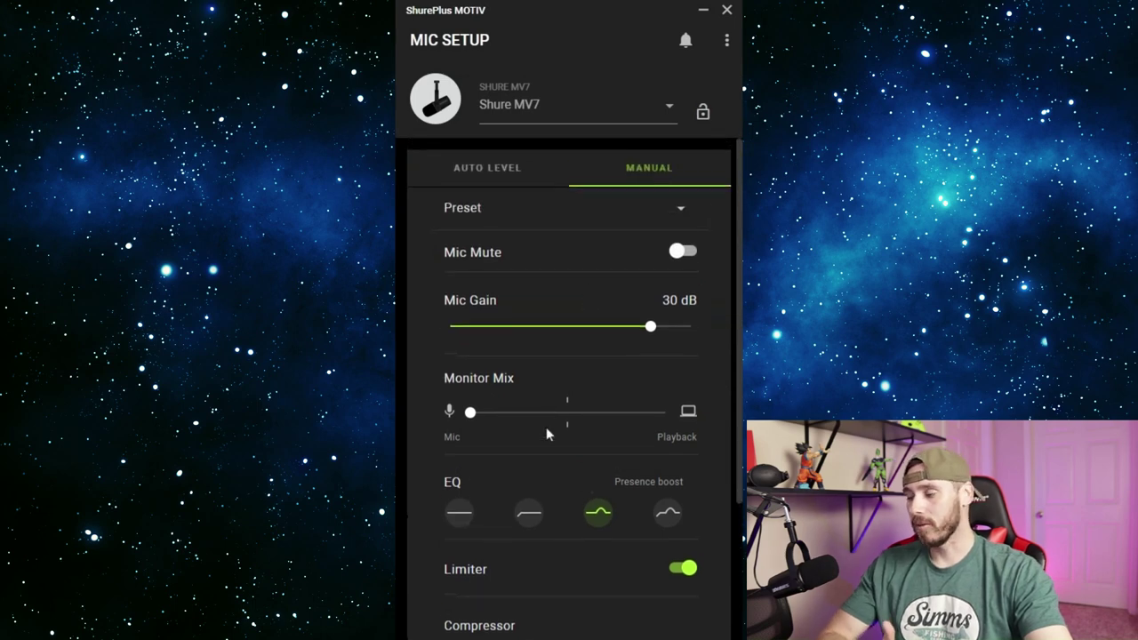
Switch the MV7 to Auto Level mode and check the preset list without choosing a preset
left_click(481, 169)
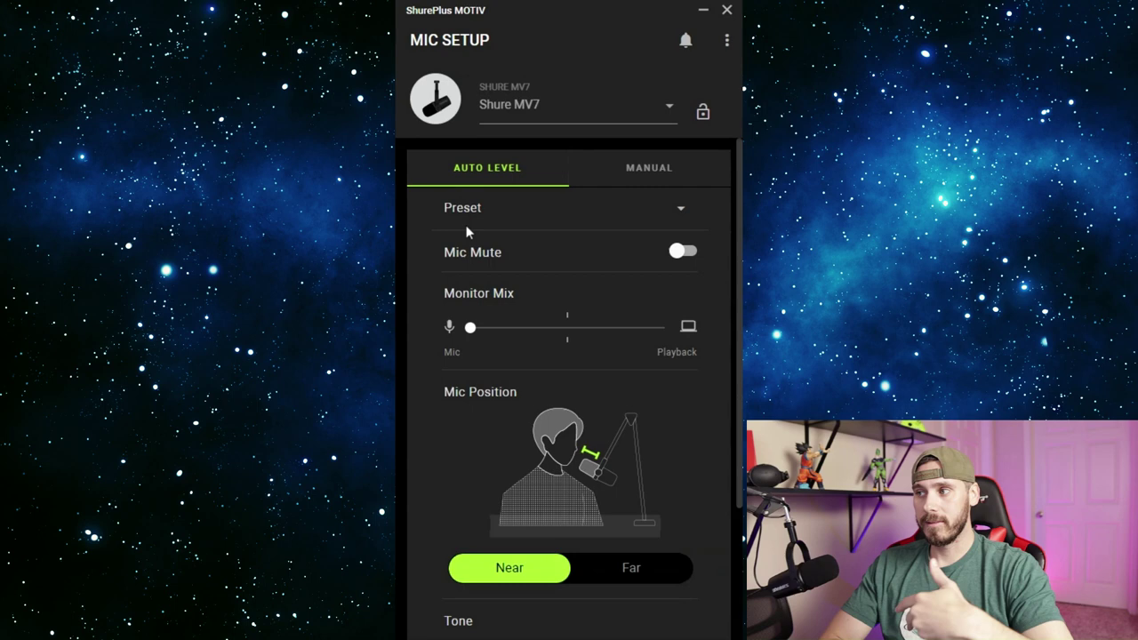
left_click(683, 208)
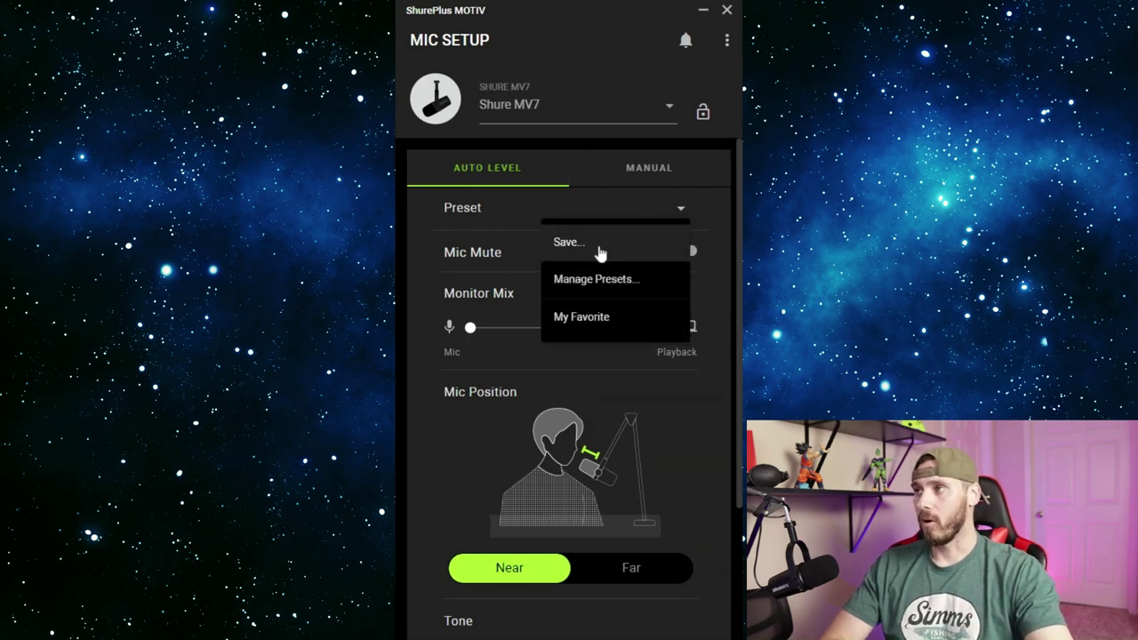
left_click(524, 204)
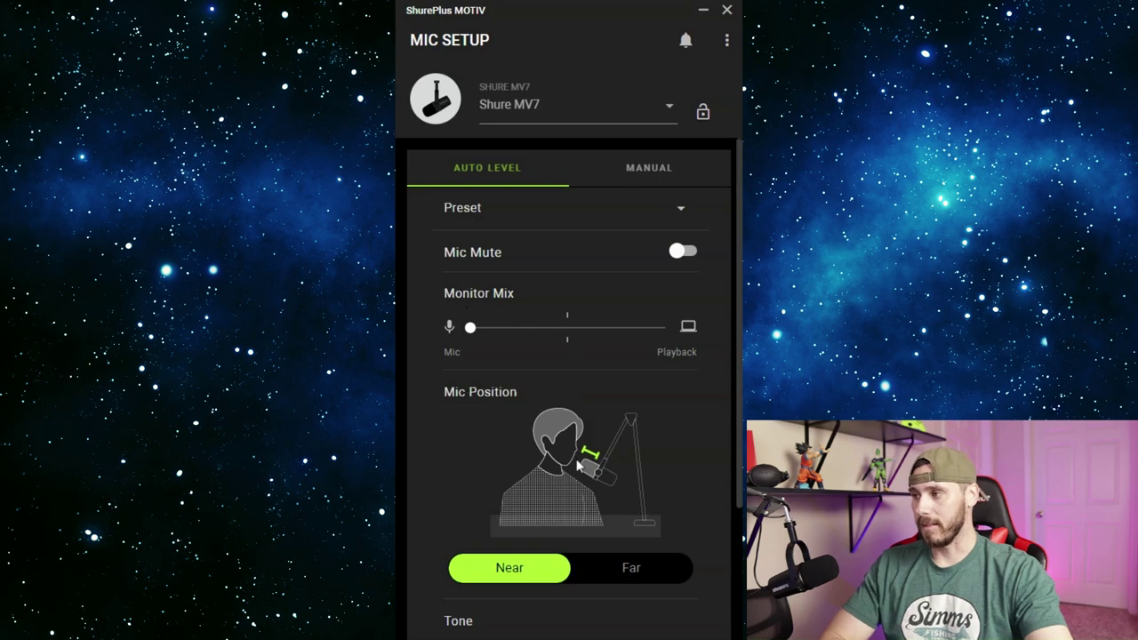
scroll(571, 421, "down", 1)
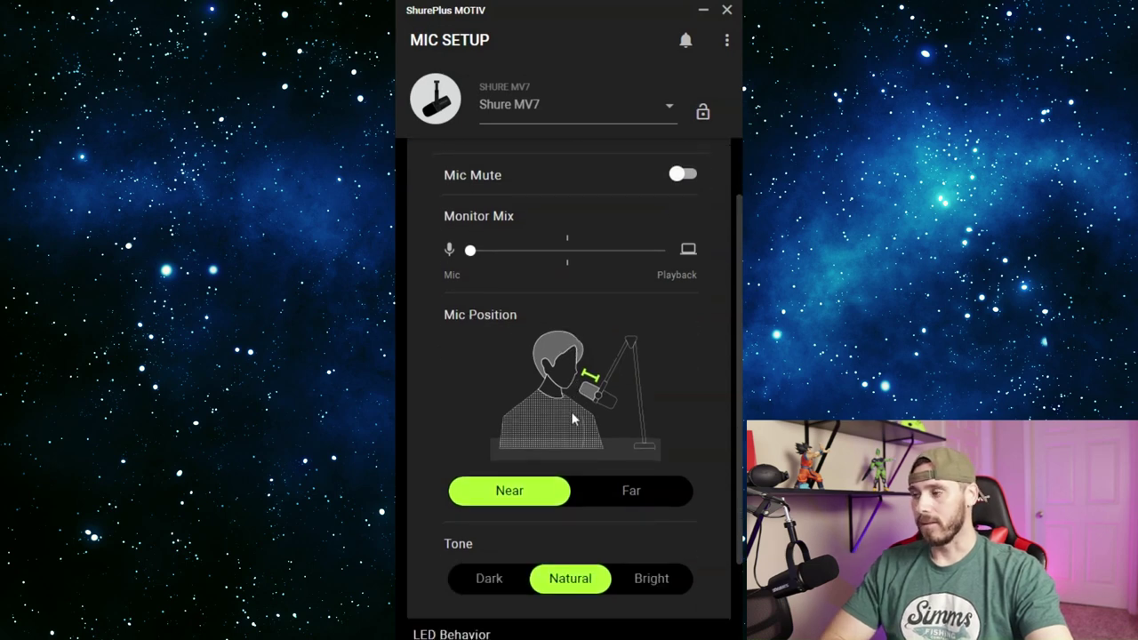
scroll(572, 420, "down", 1)
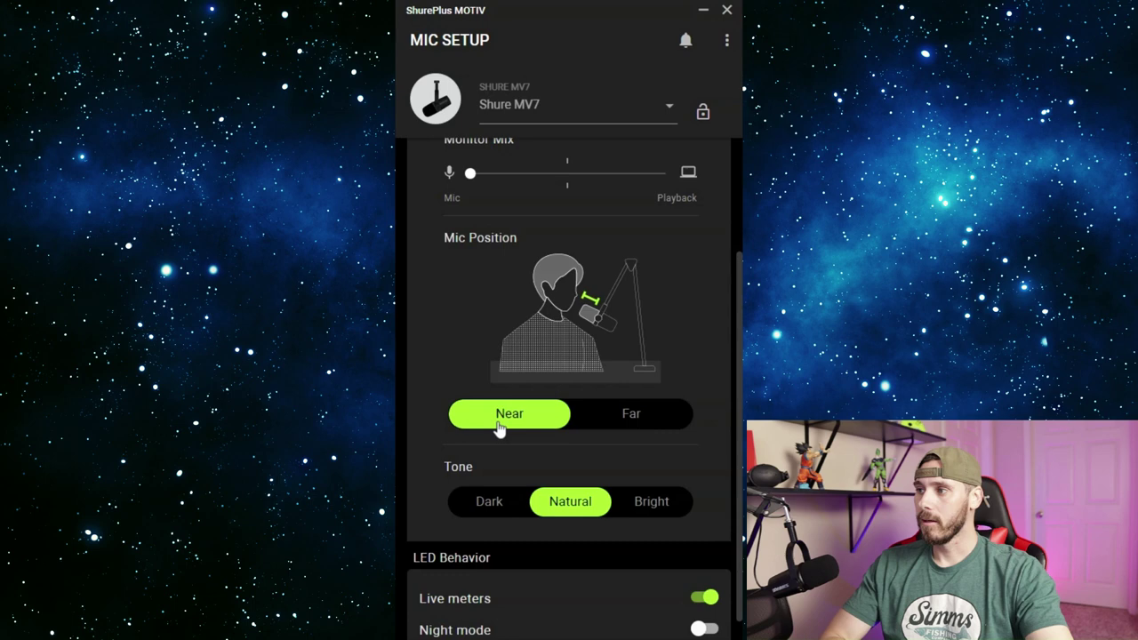
left_click(617, 423)
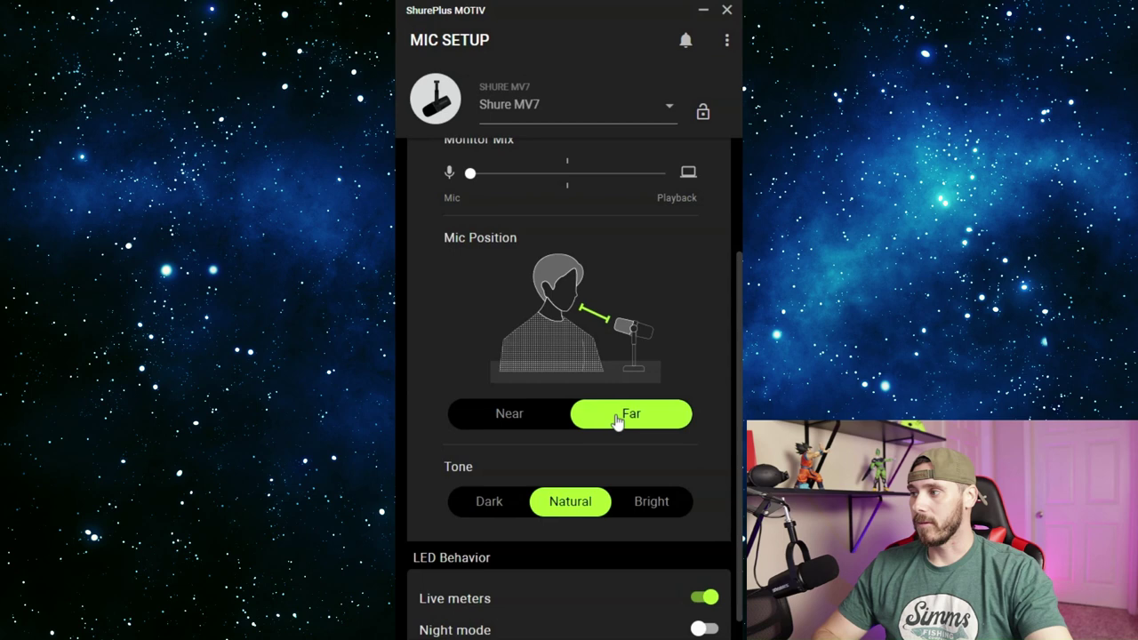
left_click(515, 418)
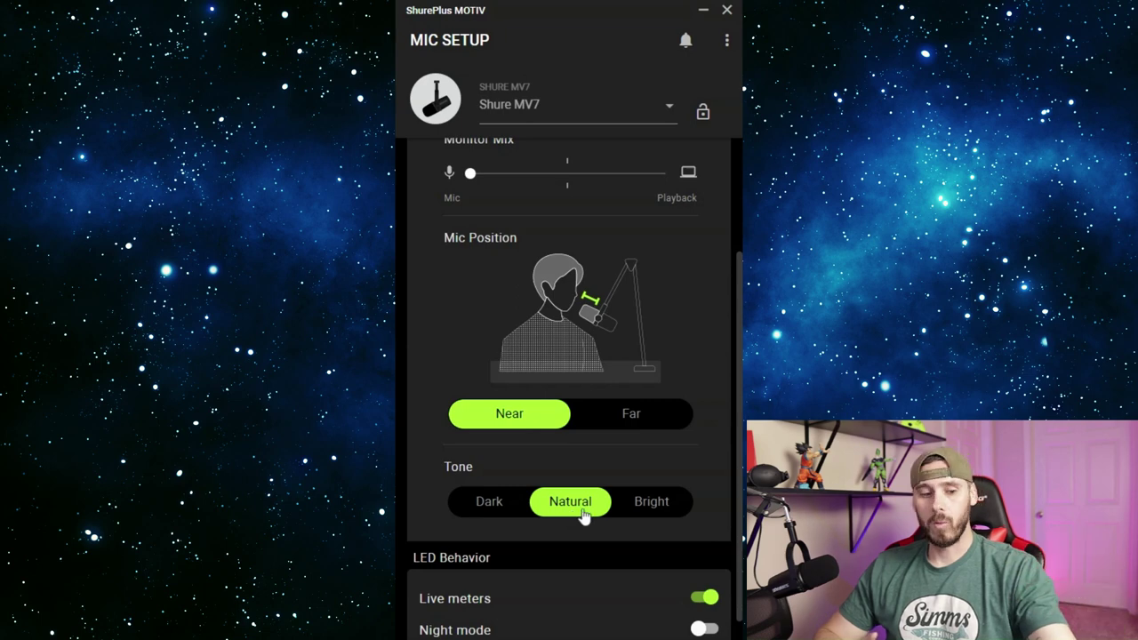
Try the Bright tone, then settle on Dark for Auto Level
left_click(658, 501)
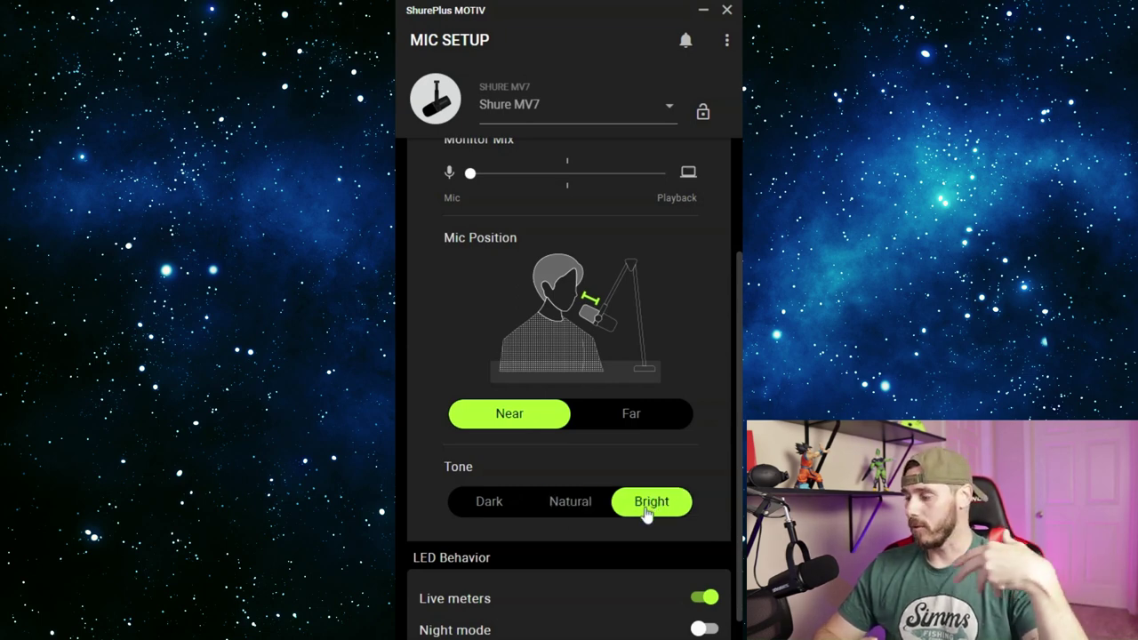
left_click(490, 505)
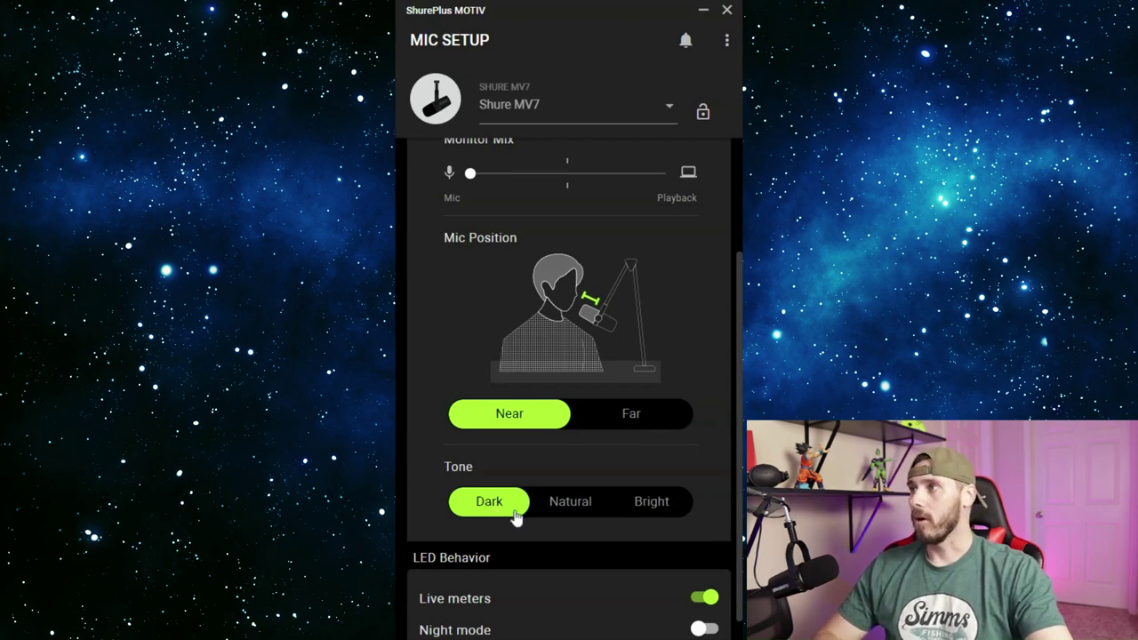
scroll(554, 514, "down", 1)
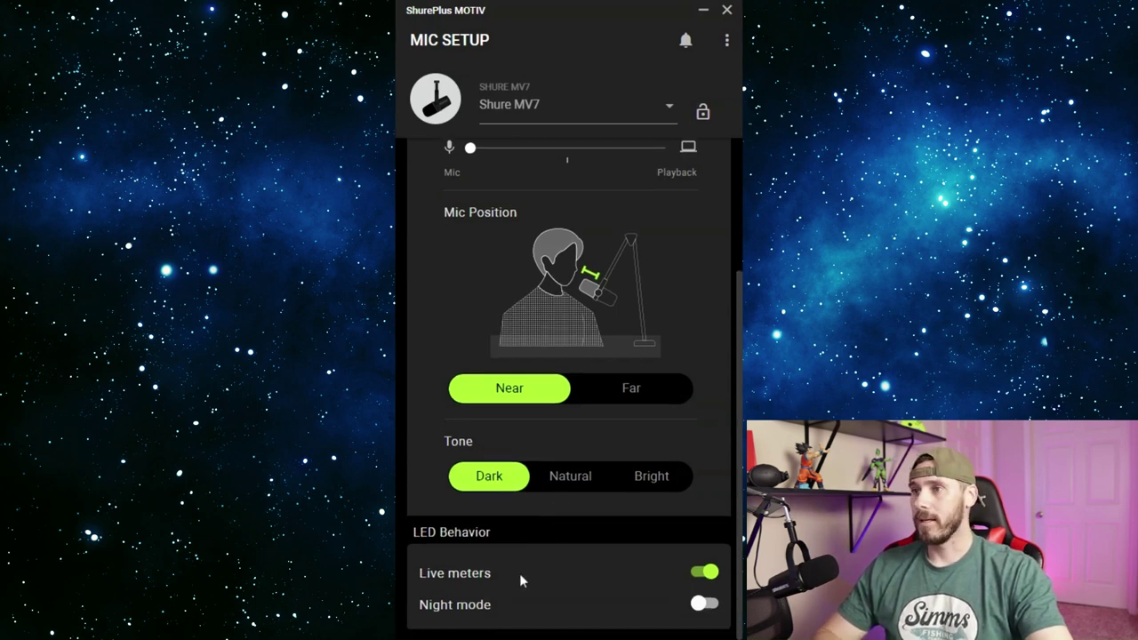
left_click(708, 606)
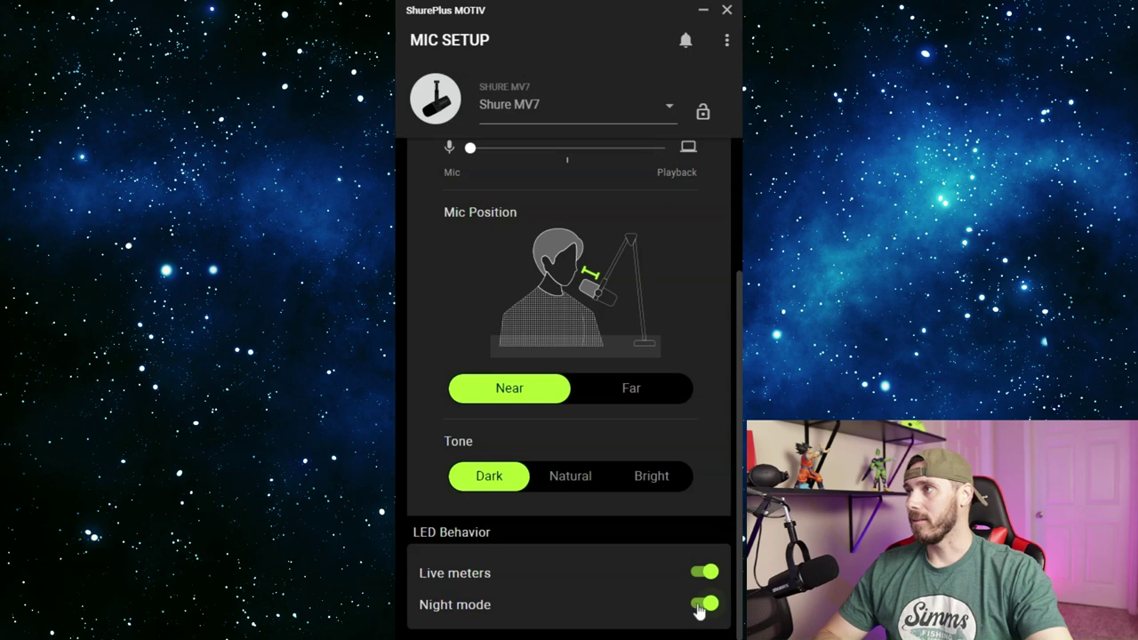
left_click(699, 607)
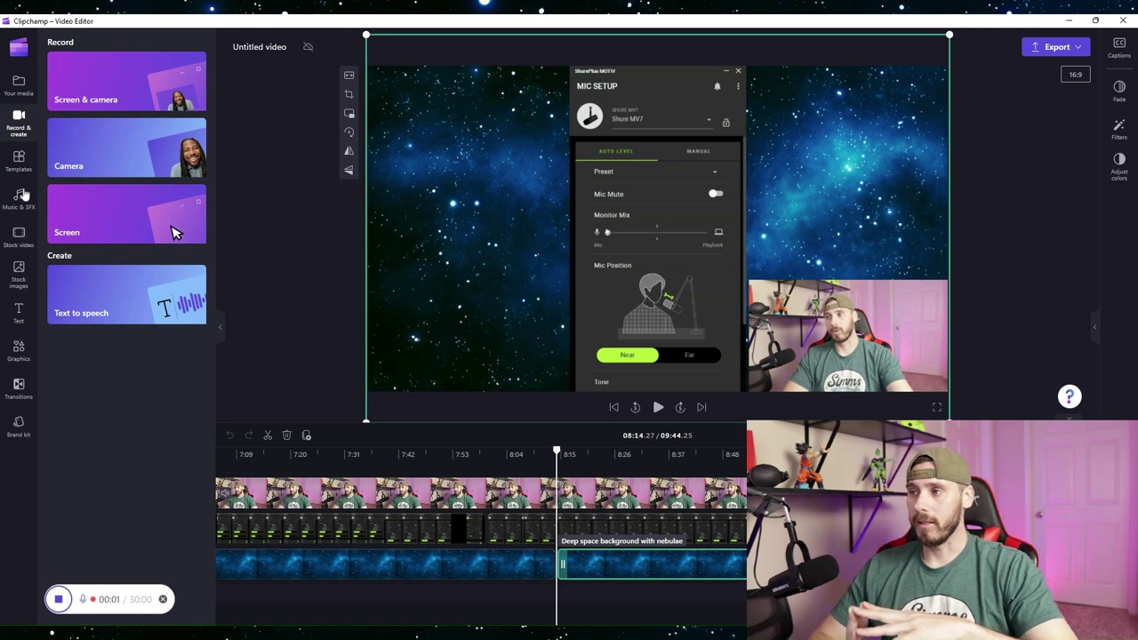
left_click(19, 81)
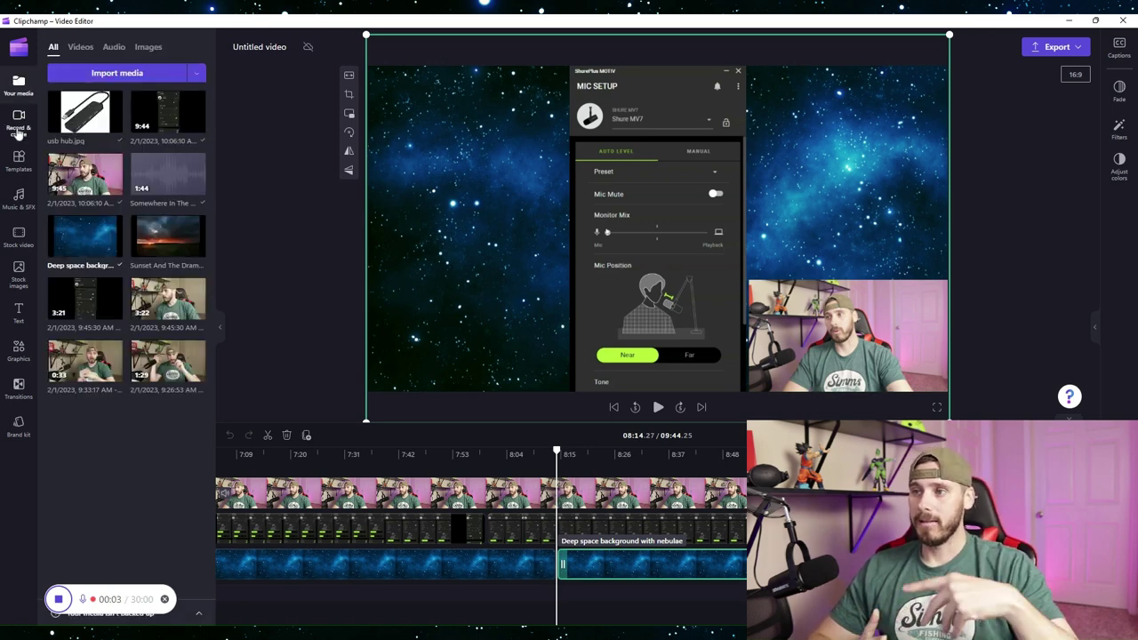
left_click(19, 118)
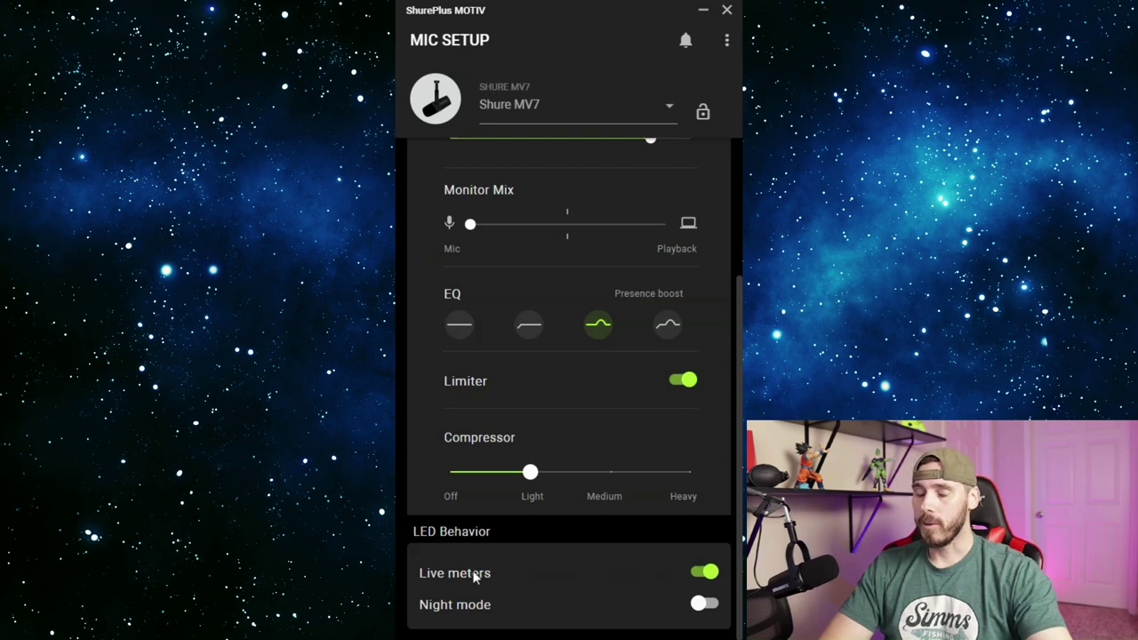
Return to the Auto Level tab and check the preset list without choosing a preset
scroll(592, 294, "up", 3)
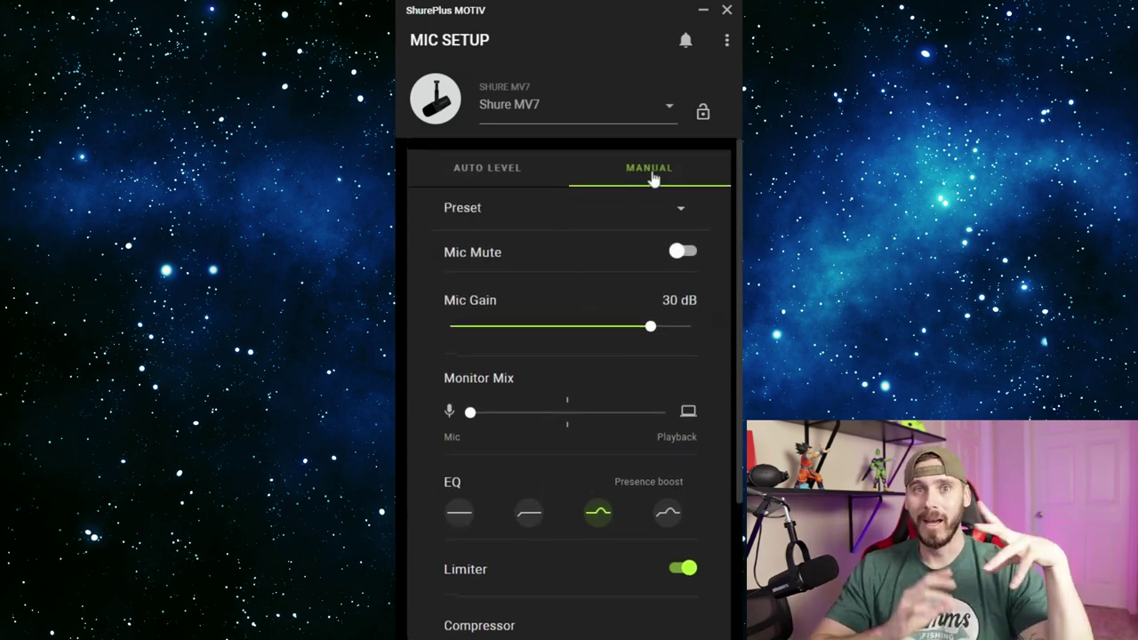
left_click(485, 170)
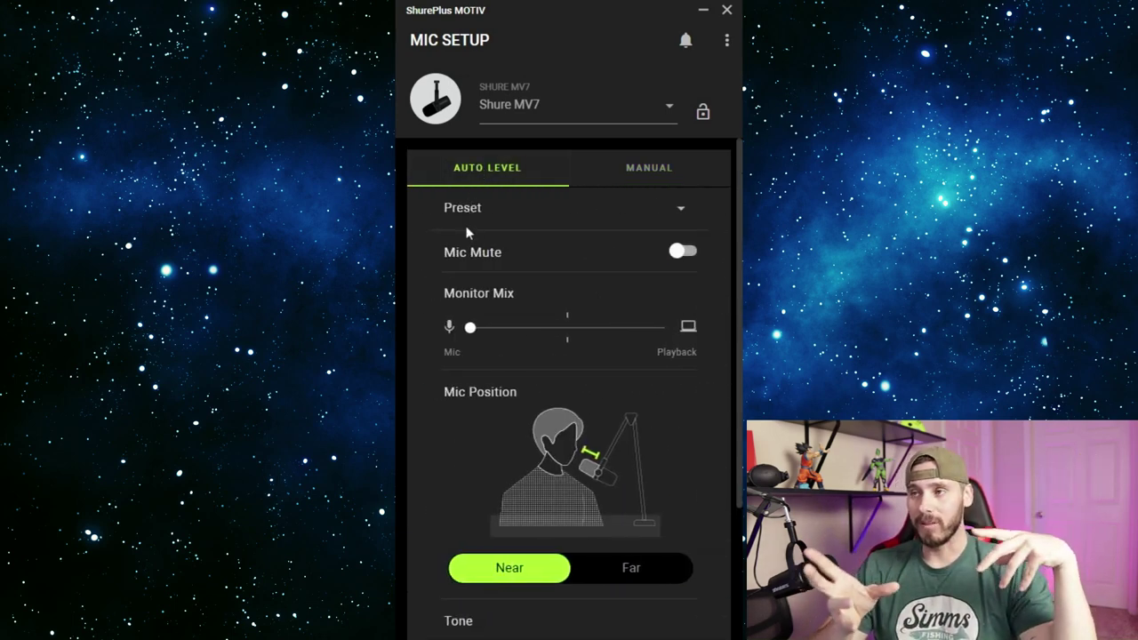
left_click(682, 210)
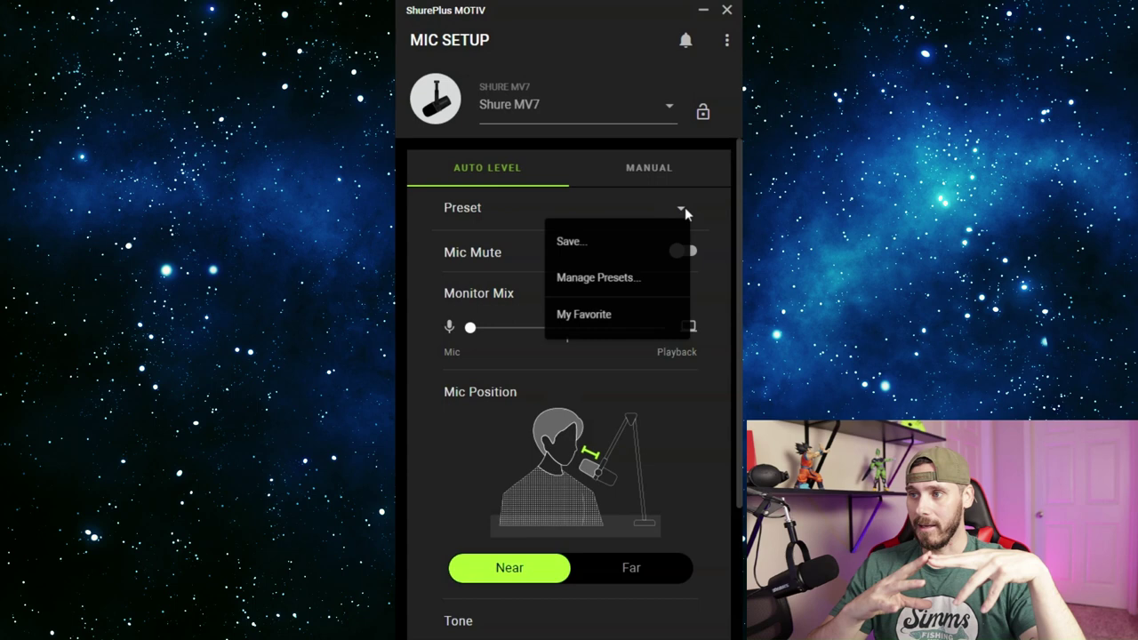
left_click(524, 204)
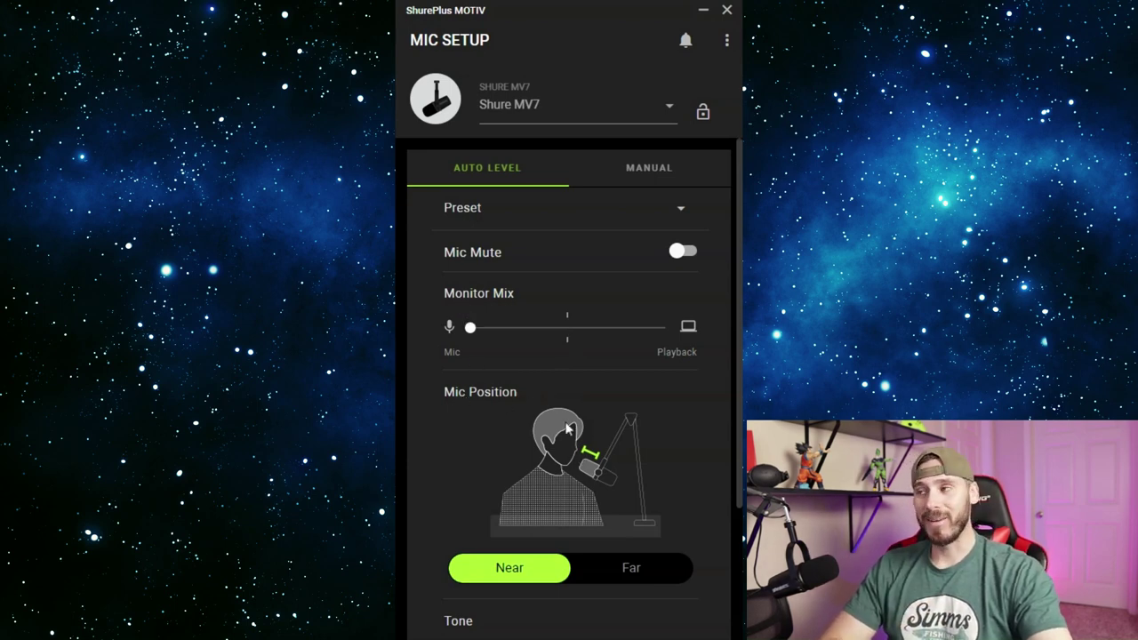
Try mic position Far then back to Near, and tone Bright then Dark
scroll(573, 418, "down", 1)
scroll(573, 417, "down", 1)
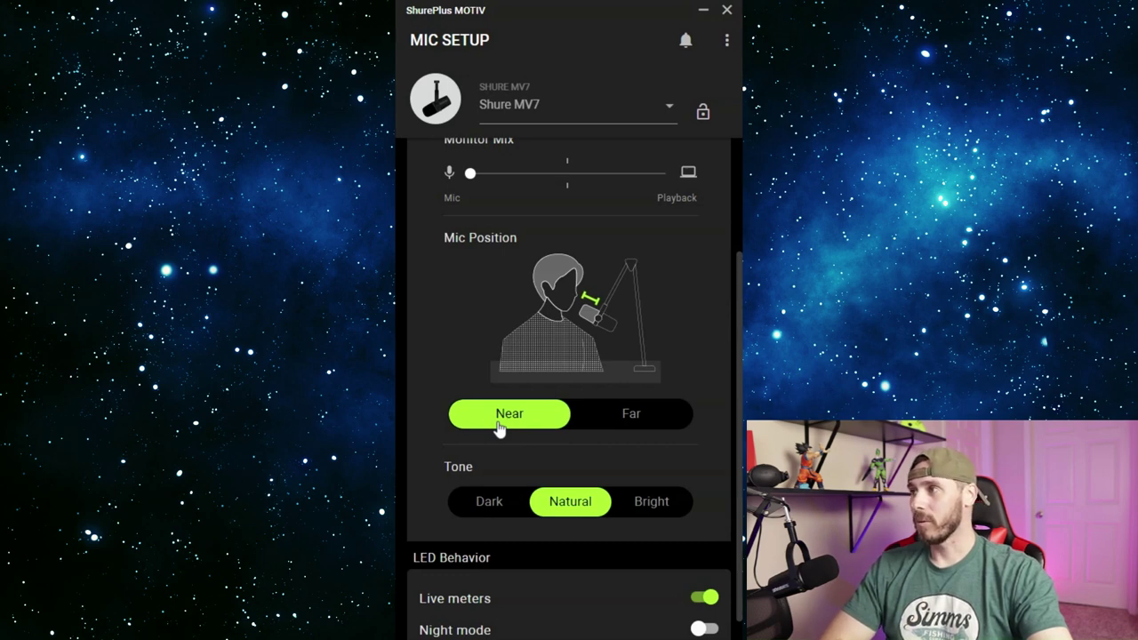
left_click(616, 422)
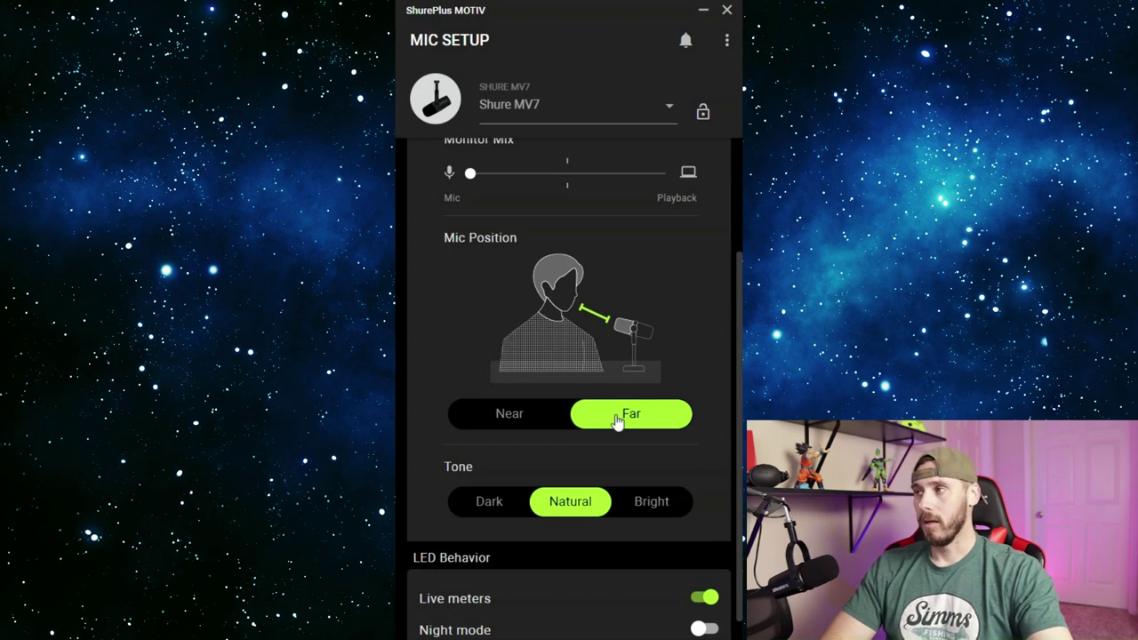
left_click(514, 416)
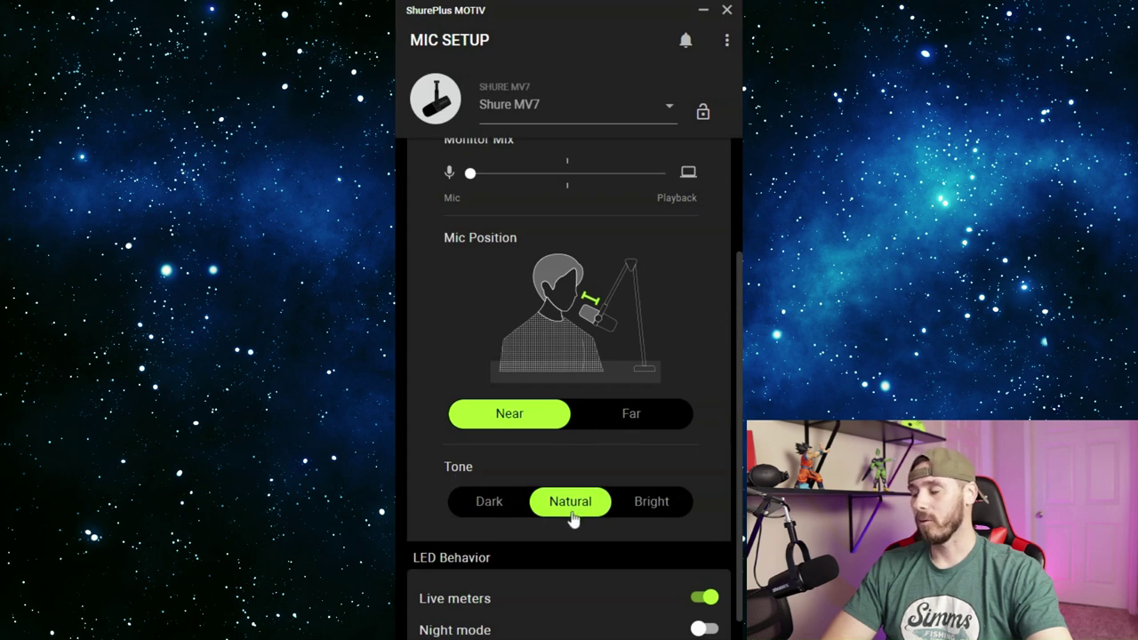
left_click(652, 503)
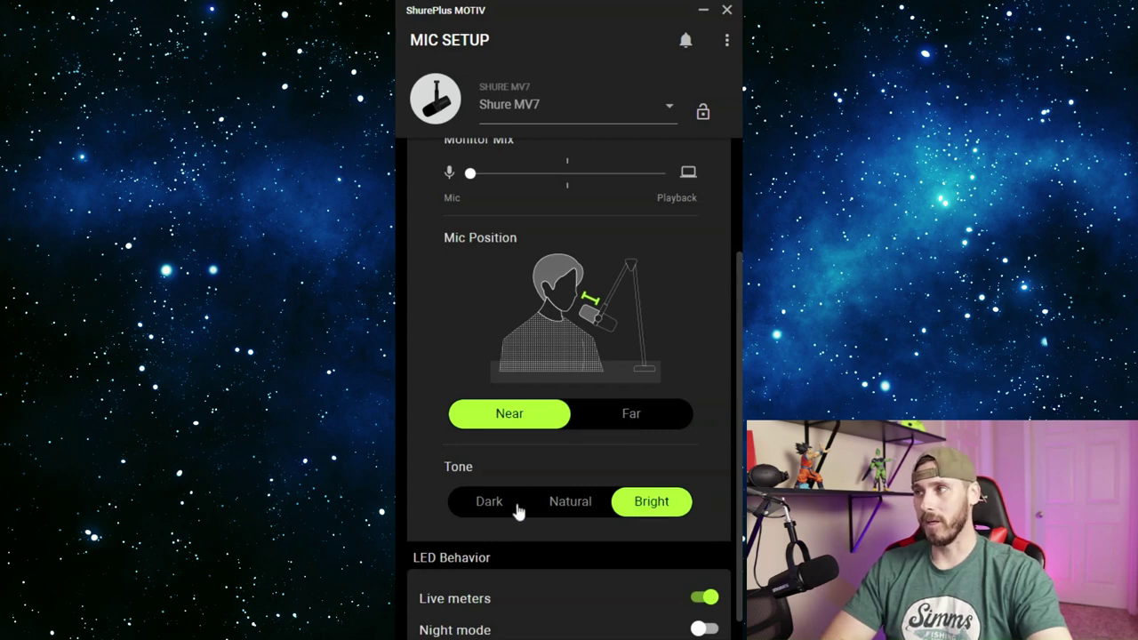
left_click(489, 509)
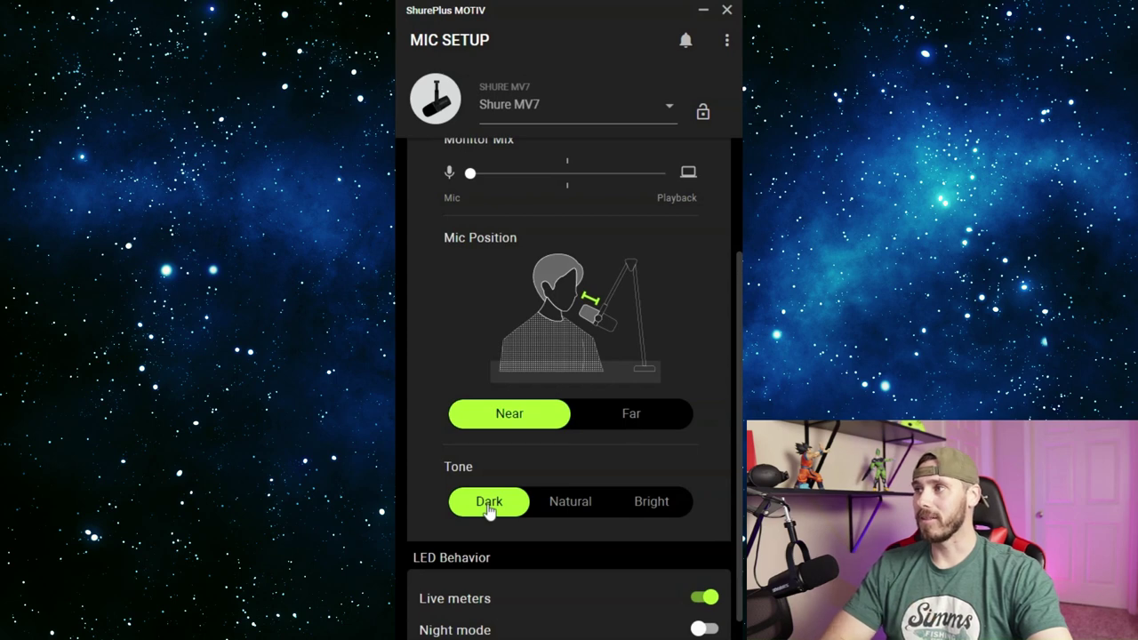
Scroll down to the LED Behavior options below the tone settings
scroll(558, 523, "down", 1)
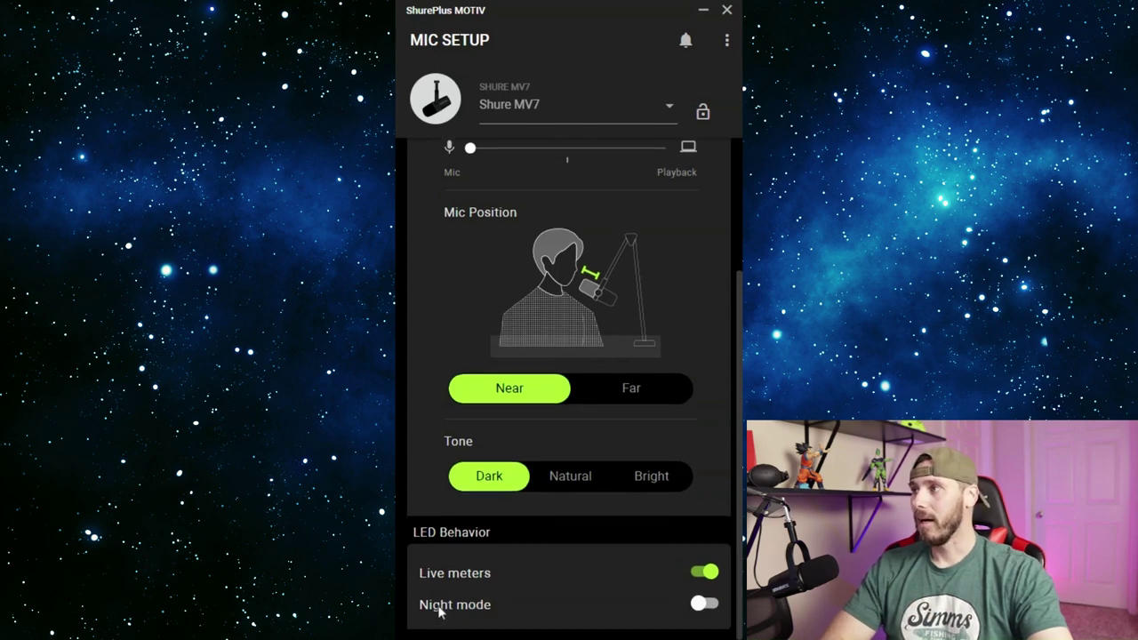